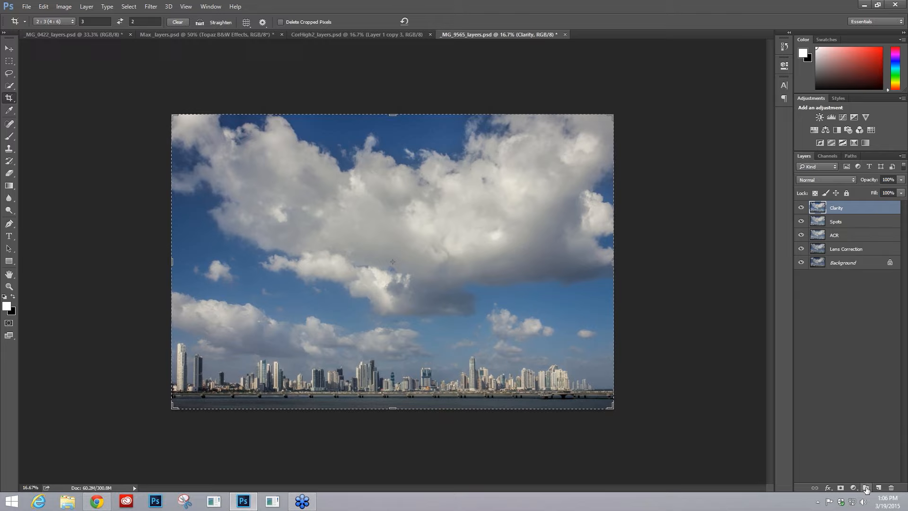
# Duplicate the Clarity layer and rename the copy BW Effects.
pyautogui.hotkey('ctrl', 'j')
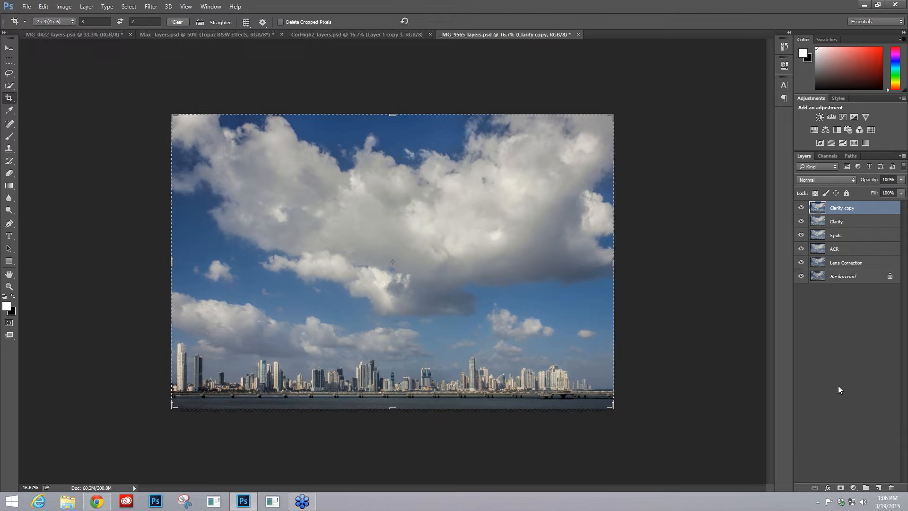
pyautogui.doubleClick(847, 208)
pyautogui.write('BW Effects')
pyautogui.press('Return')
# Open the Topaz BW Effects 2 filter on the BW Effects layer and reset its settings.
pyautogui.click(150, 6)
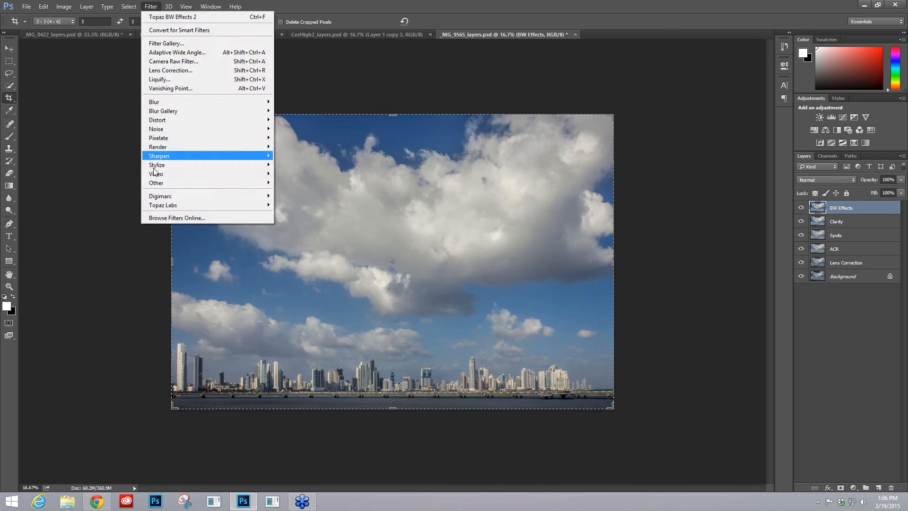
pyautogui.moveTo(175, 204)
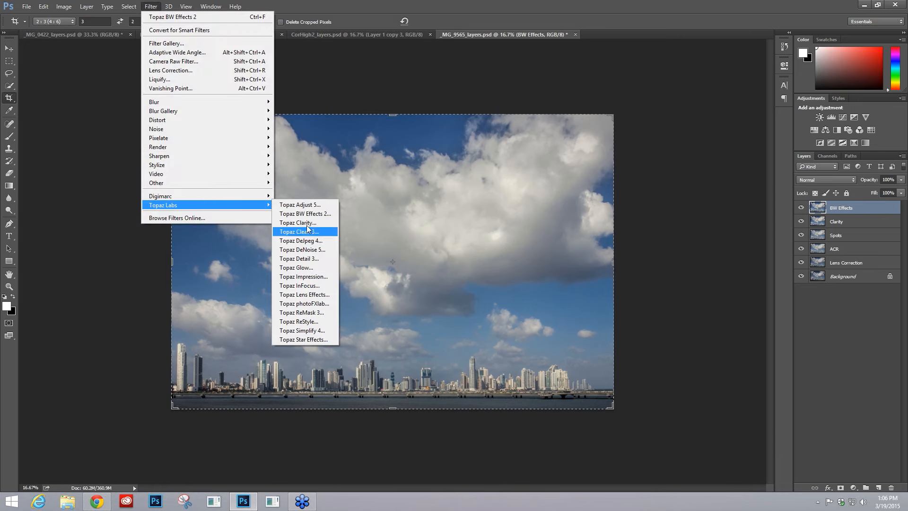
pyautogui.click(321, 214)
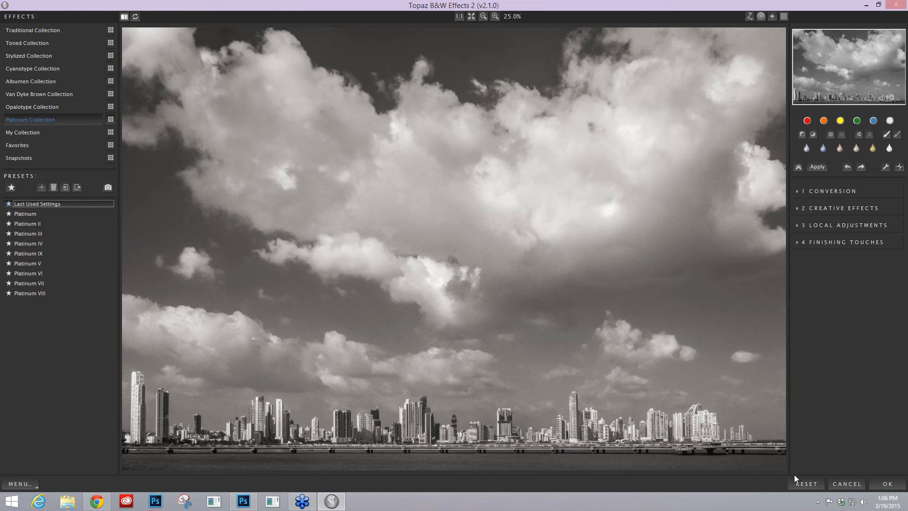
pyautogui.click(806, 479)
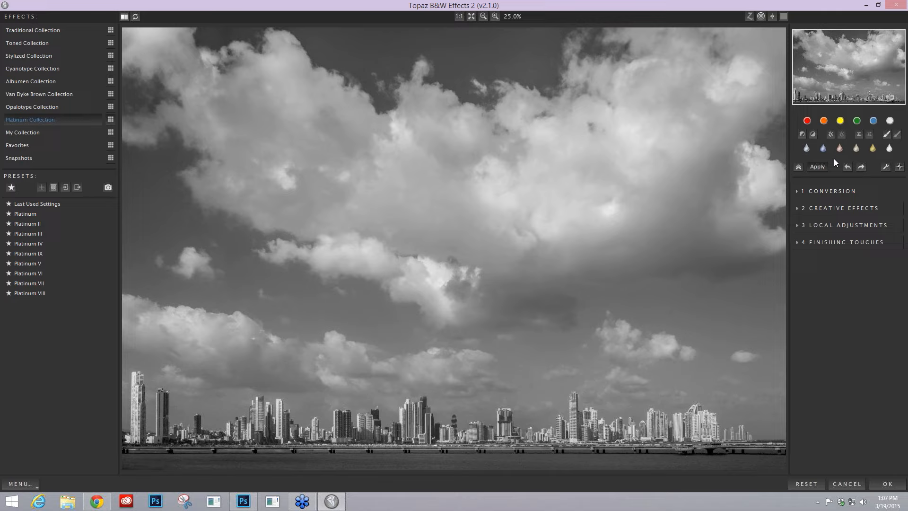
# Try the red and orange colour filters on the skyline photo, raise the red filter's strength to 0.73, compare with the original and reset.
pyautogui.click(807, 121)
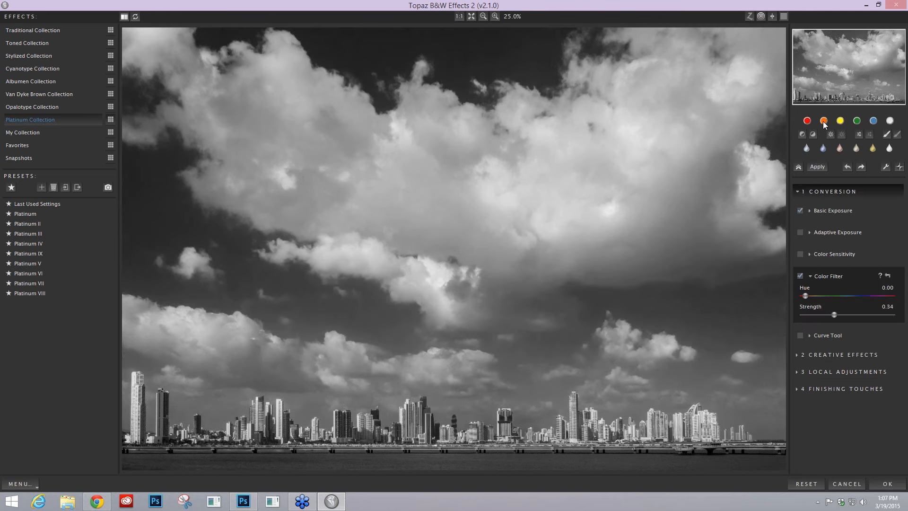
pyautogui.click(823, 122)
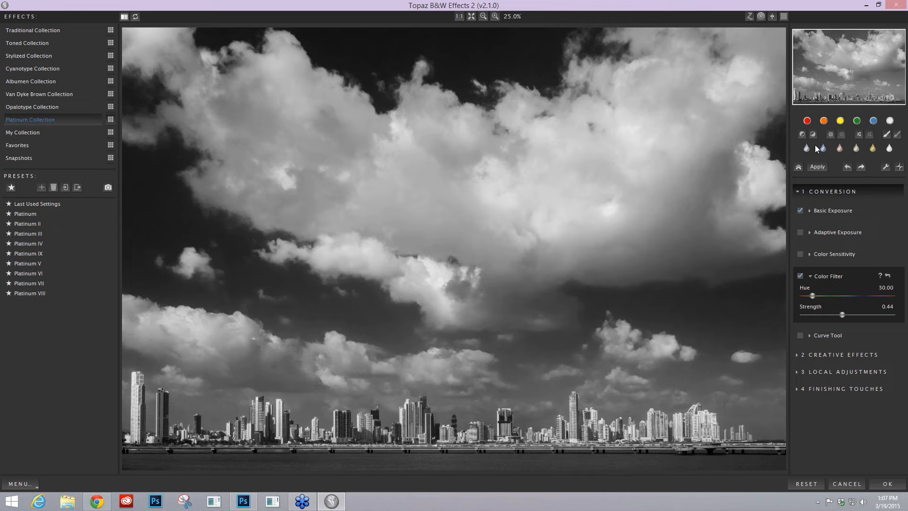
pyautogui.click(824, 121)
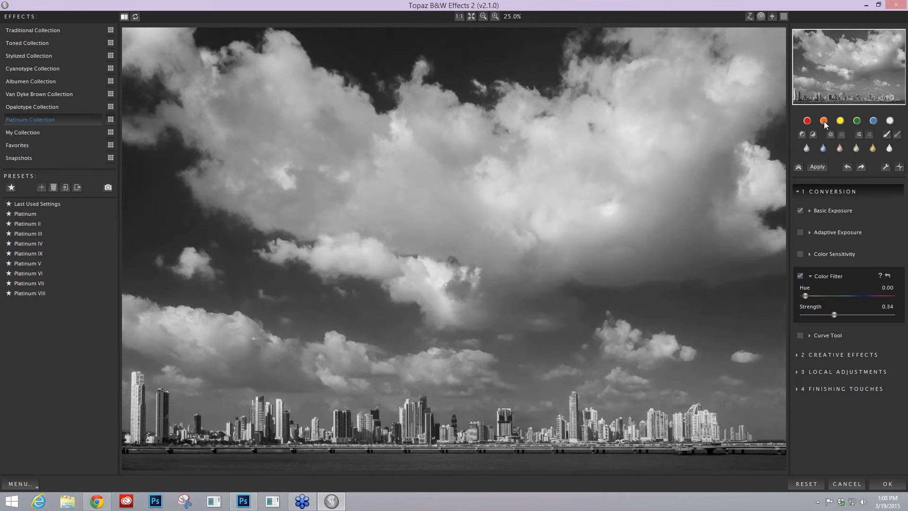
pyautogui.moveTo(835, 318); pyautogui.dragTo(870, 316)
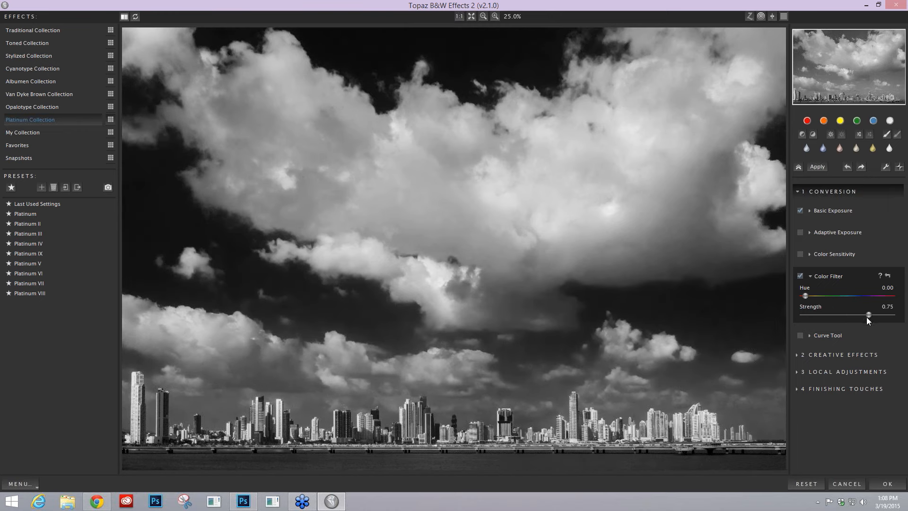
pyautogui.moveTo(867, 318); pyautogui.dragTo(842, 317)
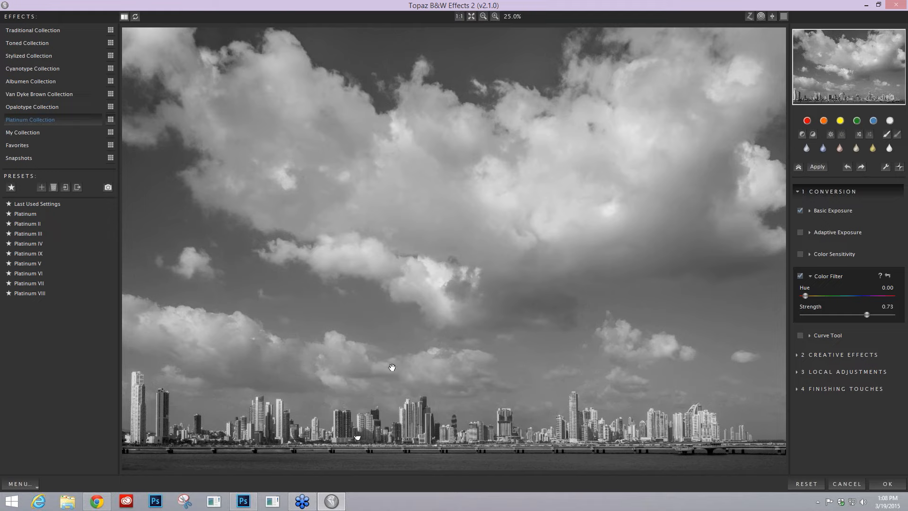
pyautogui.moveTo(328, 461); pyautogui.dragTo(328, 462)
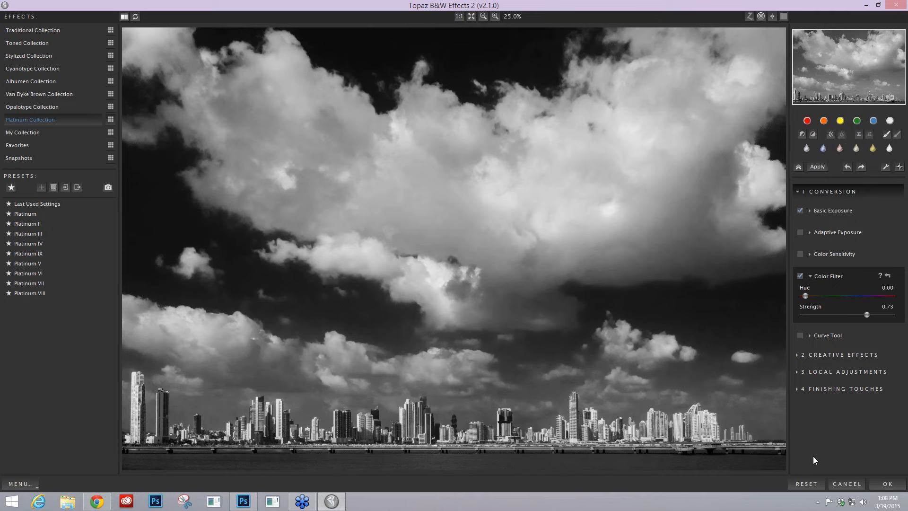
pyautogui.click(806, 484)
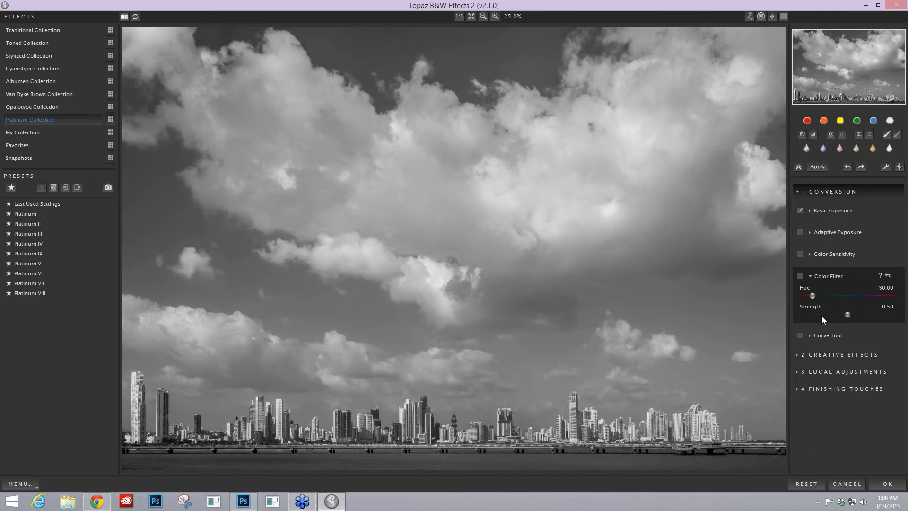
# Darken the sky in Color Sensitivity by setting Cyan and Blue to -1.00, and compare with the original.
pyautogui.click(810, 277)
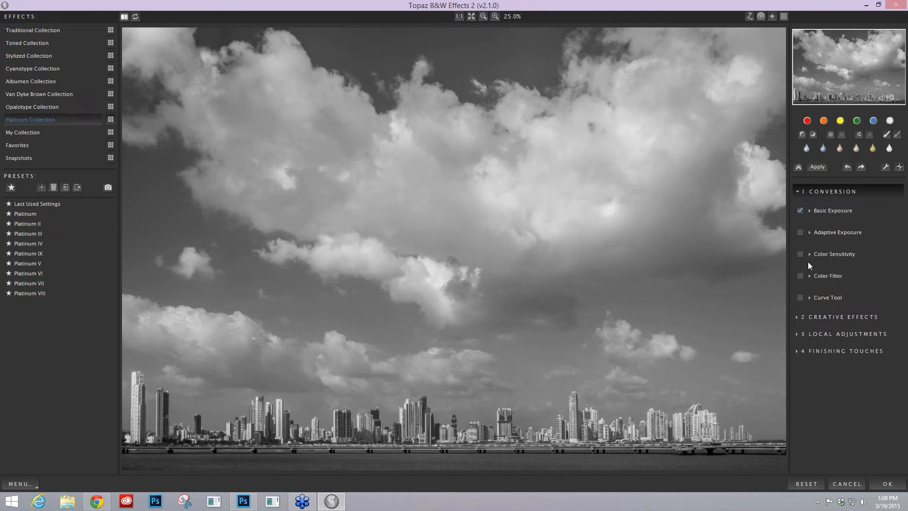
pyautogui.click(810, 254)
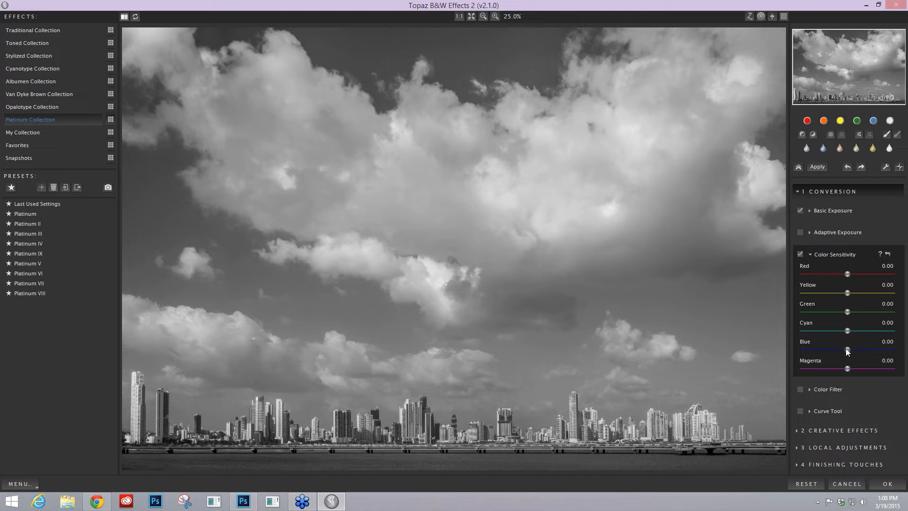
pyautogui.moveTo(847, 349); pyautogui.dragTo(820, 352)
pyautogui.click(819, 331)
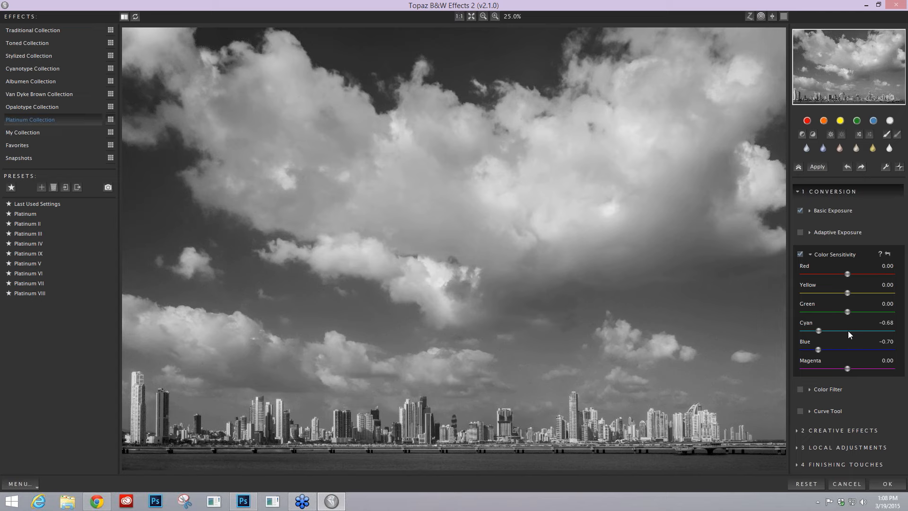
pyautogui.moveTo(819, 350); pyautogui.dragTo(805, 350)
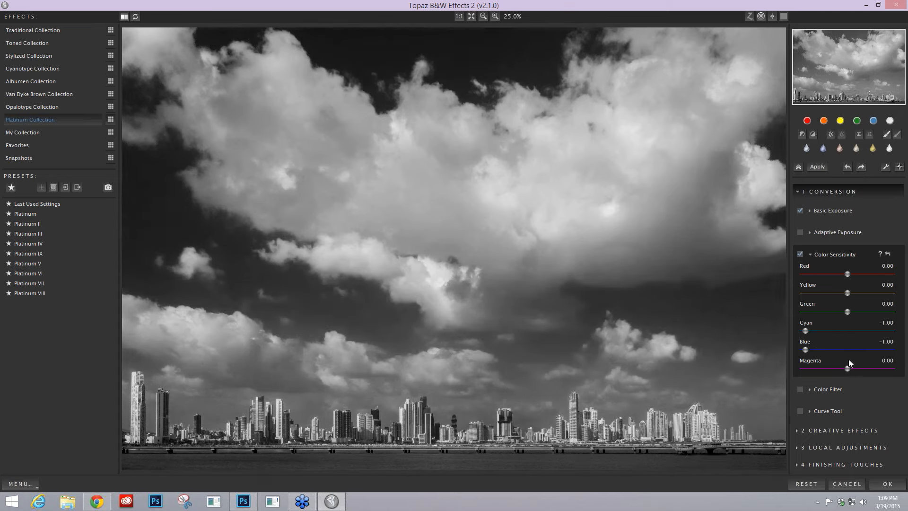
pyautogui.click(586, 233)
# Burn the dark sky areas above and below the large cloud with brush size 1000, opacity 0.19 and edge aware 1.00.
pyautogui.click(847, 446)
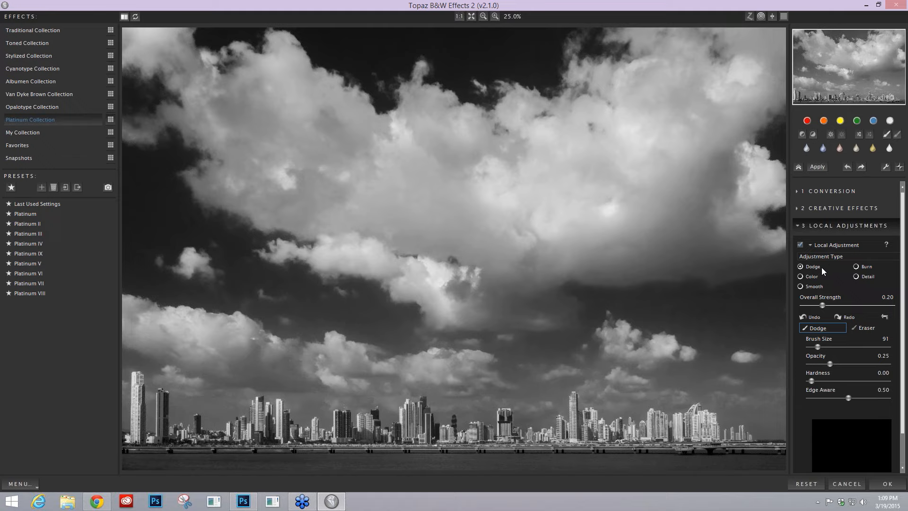
pyautogui.click(856, 268)
pyautogui.moveTo(817, 347); pyautogui.dragTo(885, 347)
pyautogui.moveTo(825, 364); pyautogui.dragTo(824, 364)
pyautogui.moveTo(851, 399); pyautogui.dragTo(889, 401)
pyautogui.click(339, 49)
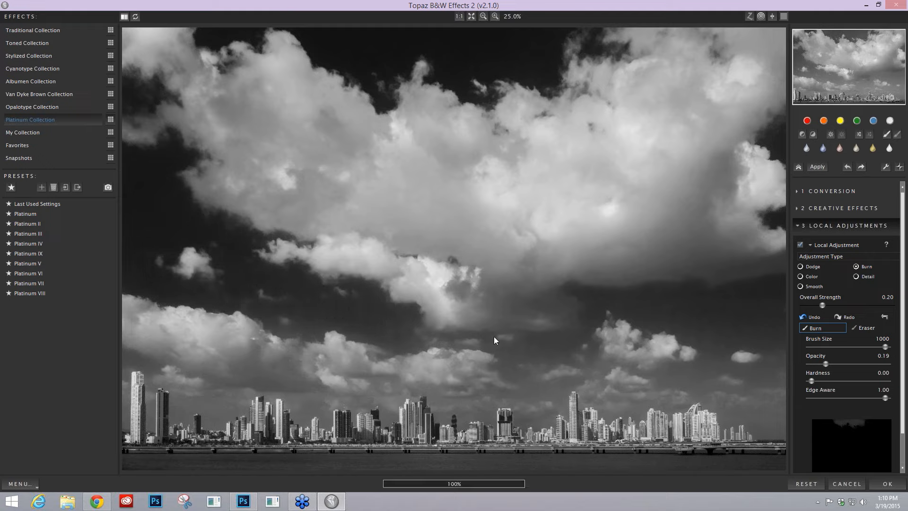
pyautogui.moveTo(599, 303)
pyautogui.mouseDown()
pyautogui.moveTo(720, 316)
pyautogui.moveTo(760, 309)
pyautogui.mouseUp()
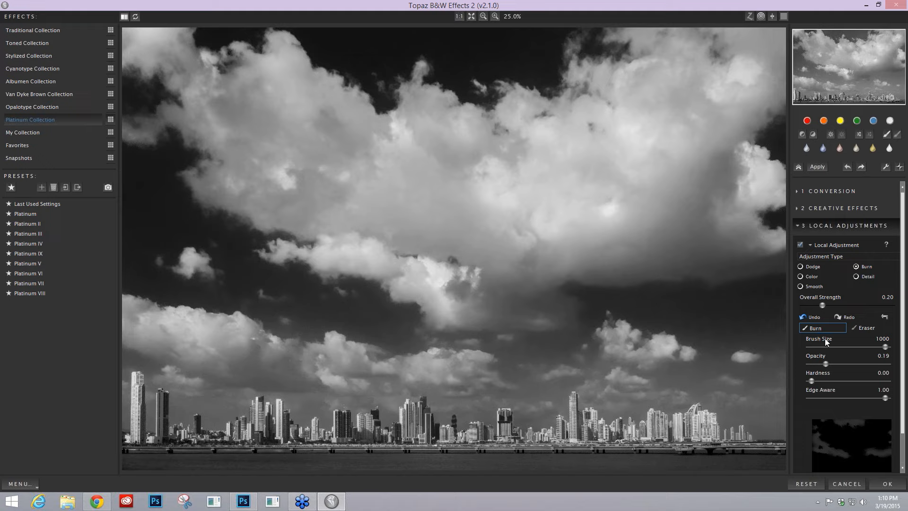
# Set the burn's overall strength to 0.67 and compare the image with and without the local adjustment.
pyautogui.click(822, 305)
pyautogui.moveTo(822, 304); pyautogui.dragTo(861, 306)
pyautogui.click(800, 245)
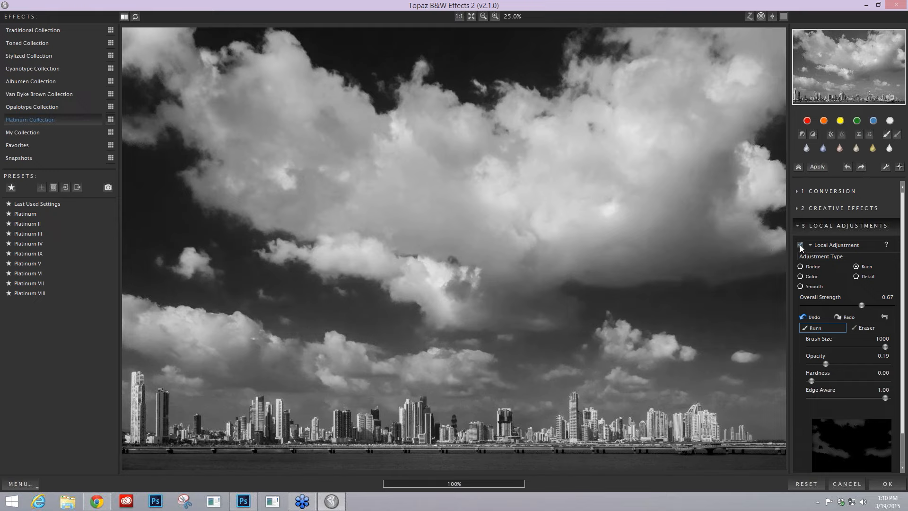
pyautogui.click(800, 245)
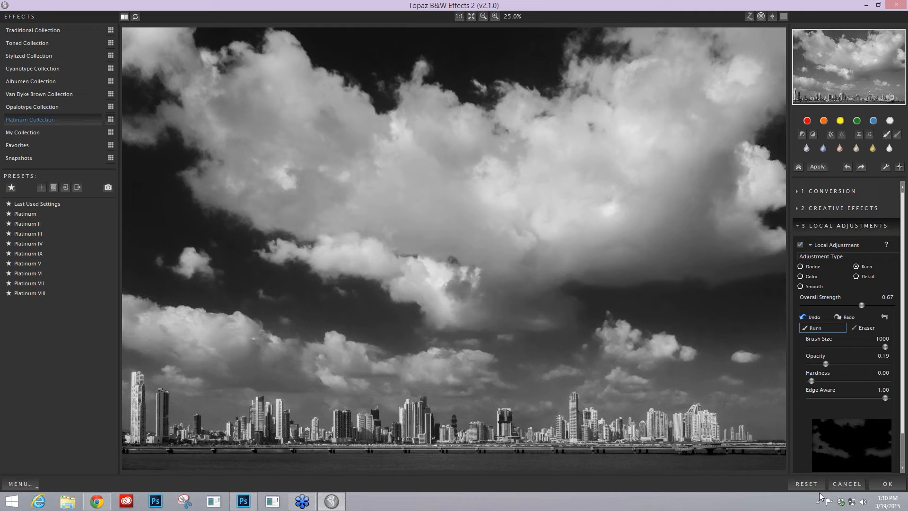
# Add the red colour filter on top of the adjustments and cancel the black-and-white conversion.
pyautogui.click(807, 121)
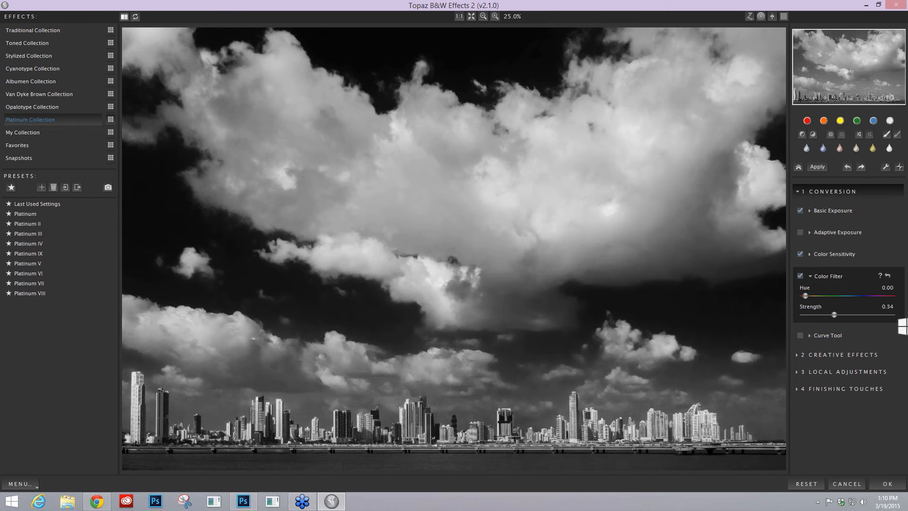
pyautogui.click(836, 483)
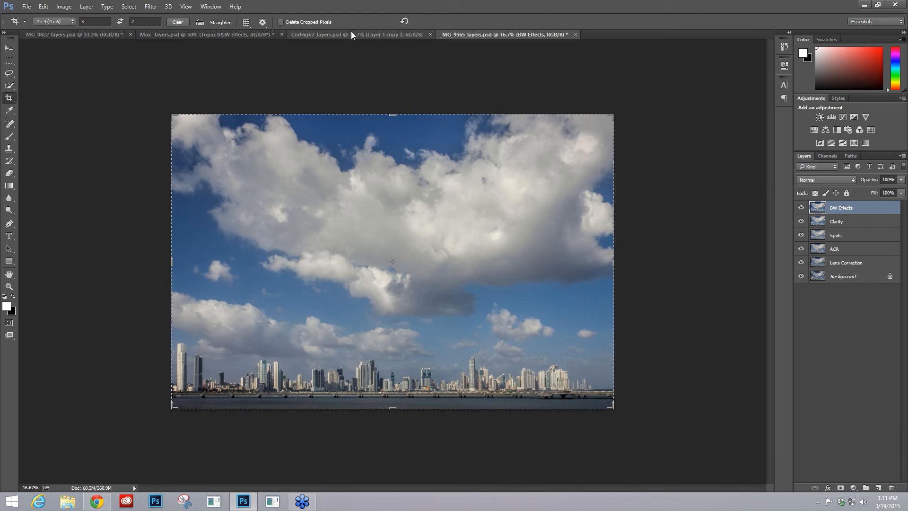
# In CorHigh2_layers.psd, check Layer 1 copy 3 by toggling its visibility and rename it BW Effects.
pyautogui.click(349, 35)
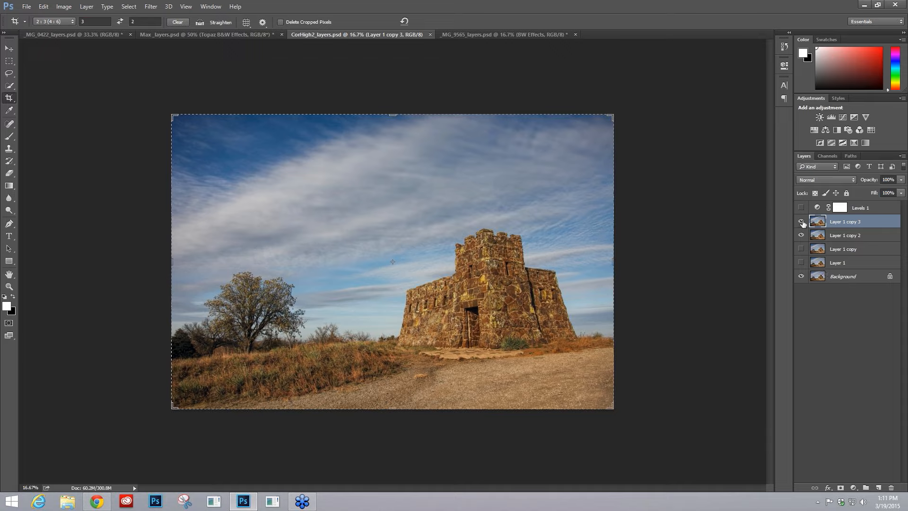
pyautogui.click(801, 222)
pyautogui.click(801, 222)
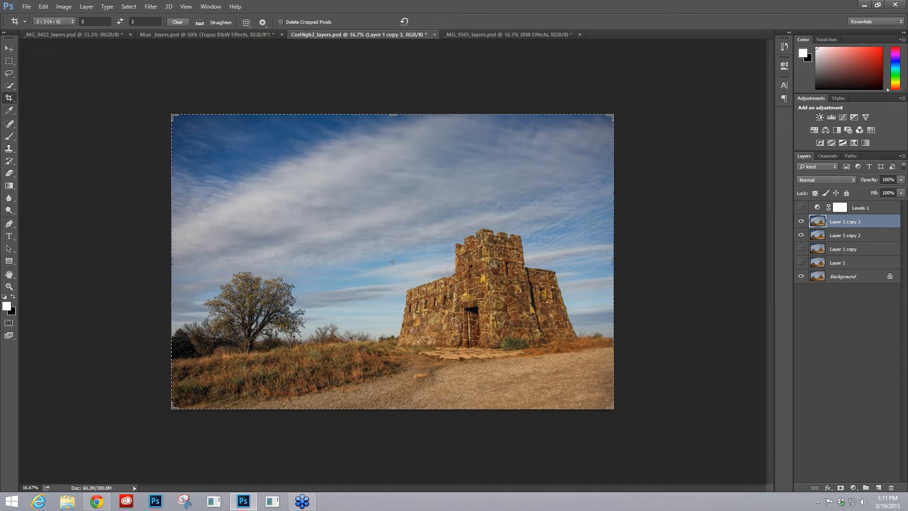
pyautogui.doubleClick(835, 220)
pyautogui.write('BW Effects')
pyautogui.click(837, 349)
pyautogui.click(838, 223)
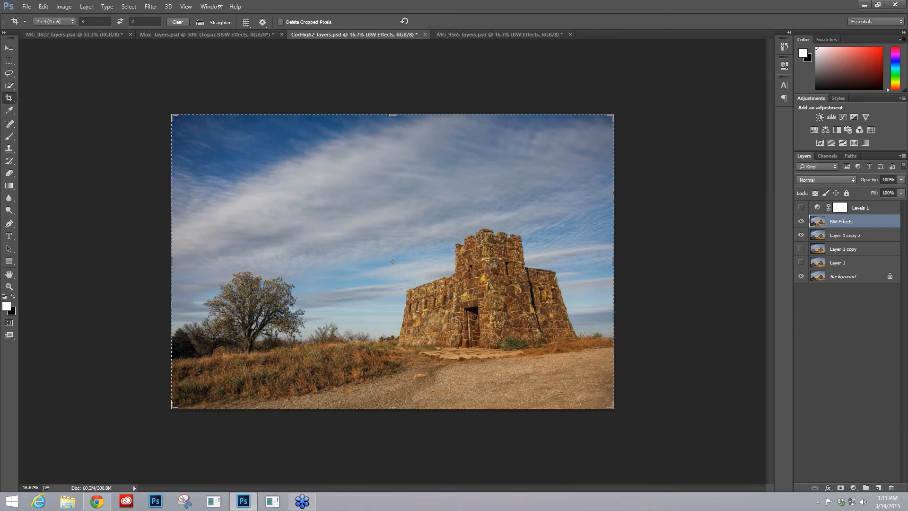
# Open the Topaz BW Effects 2 filter on the stone building's BW Effects layer.
pyautogui.click(148, 6)
pyautogui.moveTo(182, 208)
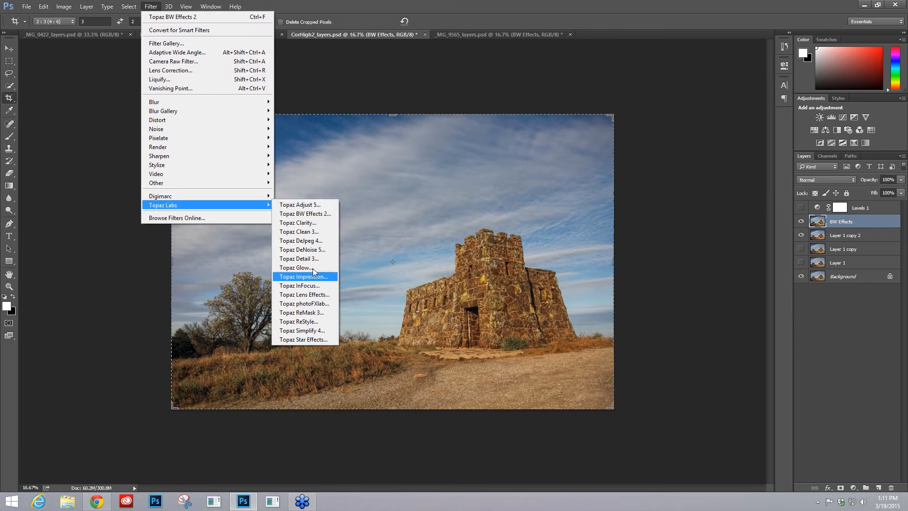
pyautogui.click(305, 213)
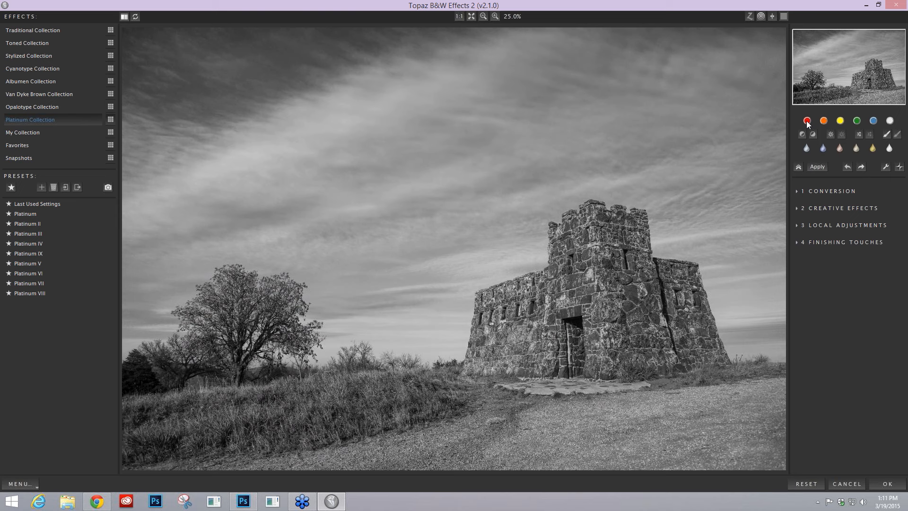
# Try the red and orange colour filters on the stone building photo, and turn the Color Filter off.
pyautogui.click(808, 121)
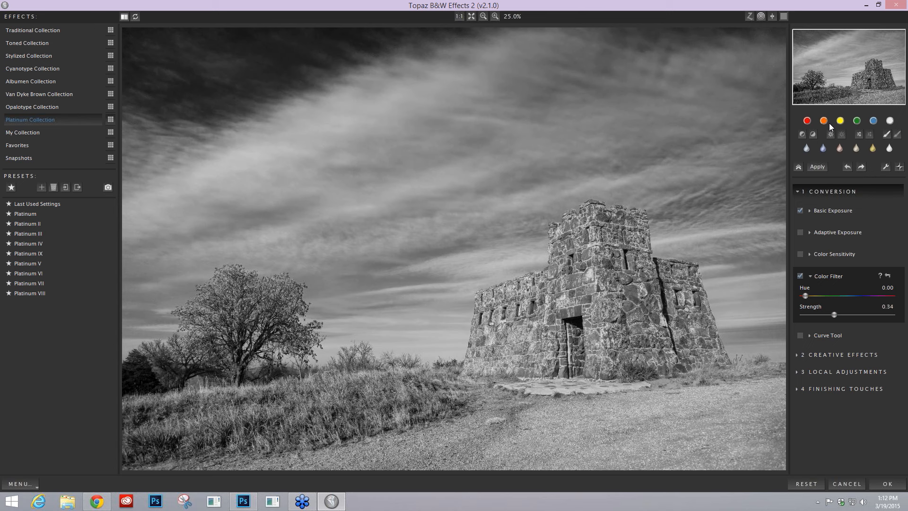
pyautogui.click(824, 121)
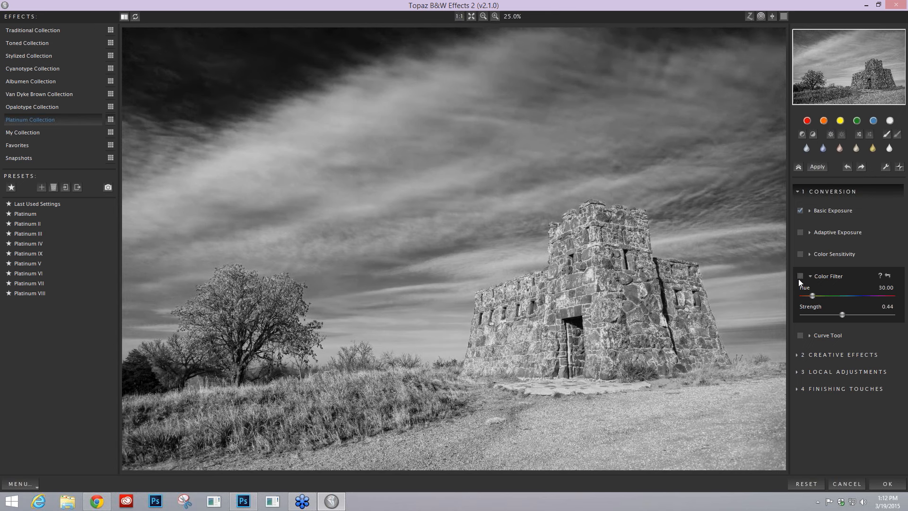
pyautogui.click(800, 276)
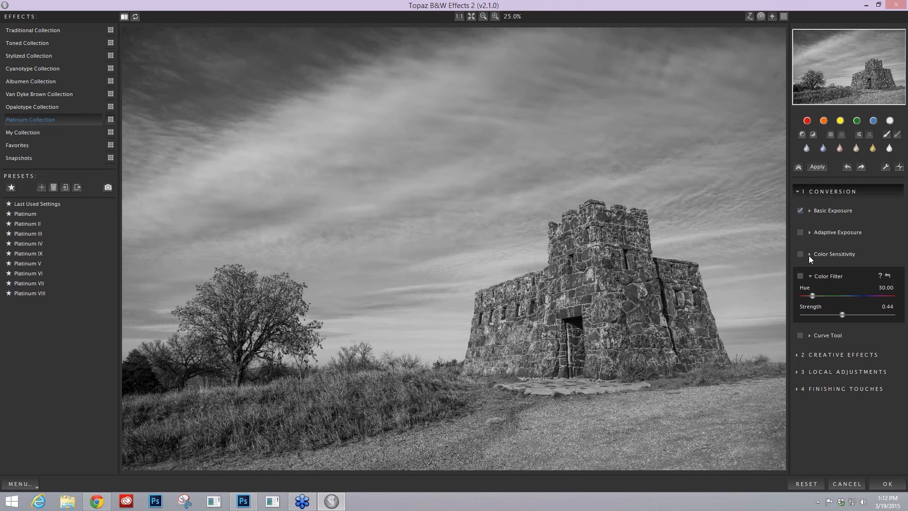
# Darken the sky in Color Sensitivity by setting Cyan to -0.81 and Blue to -0.90.
pyautogui.click(810, 254)
pyautogui.moveTo(847, 330); pyautogui.dragTo(799, 330)
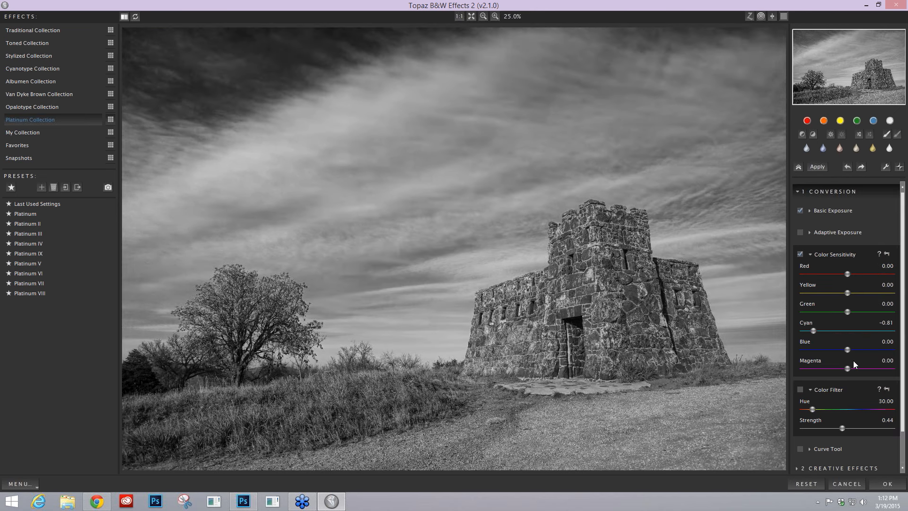
pyautogui.moveTo(847, 349); pyautogui.dragTo(810, 350)
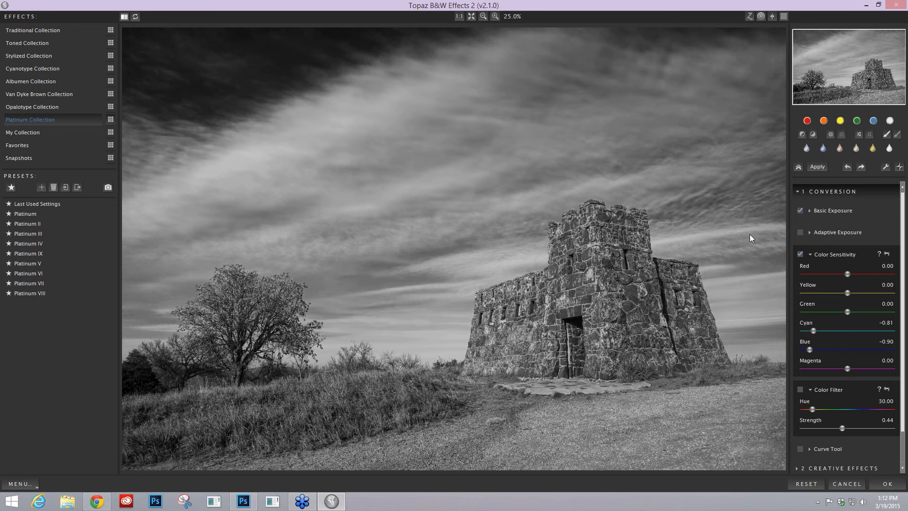
# Enable Adaptive Exposure on the stone building photo and set its amount to 0.26.
pyautogui.click(799, 232)
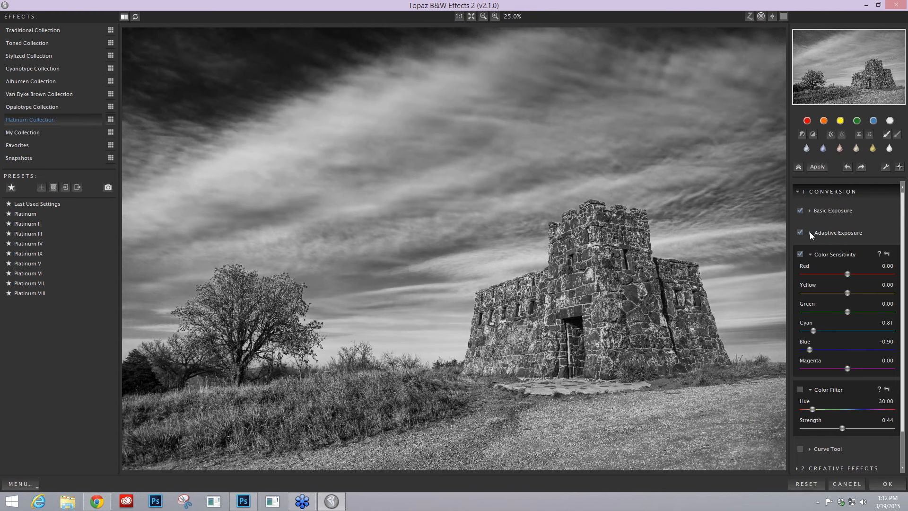
pyautogui.click(809, 232)
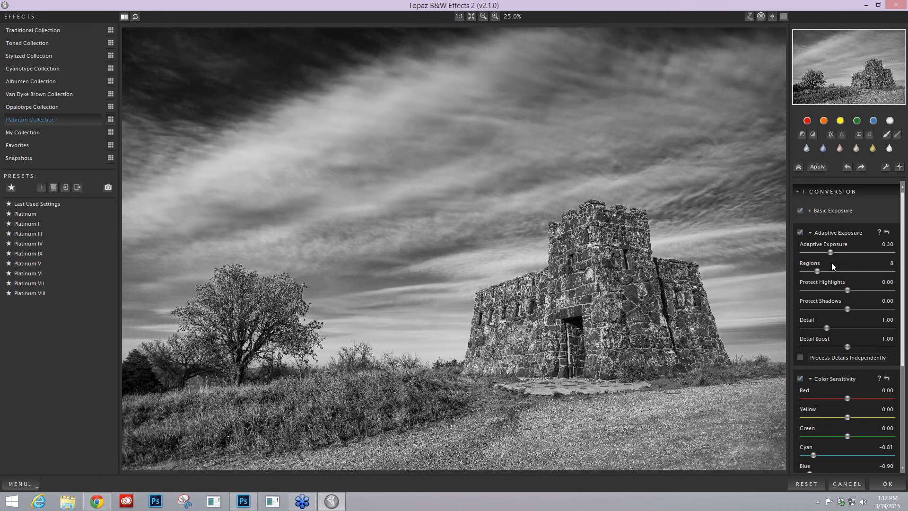
pyautogui.moveTo(832, 252); pyautogui.dragTo(842, 250)
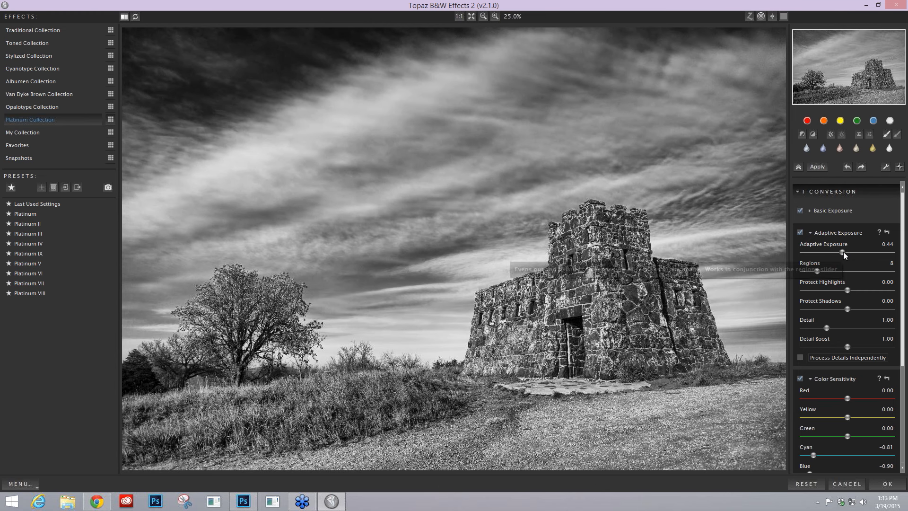
pyautogui.moveTo(844, 252); pyautogui.dragTo(827, 252)
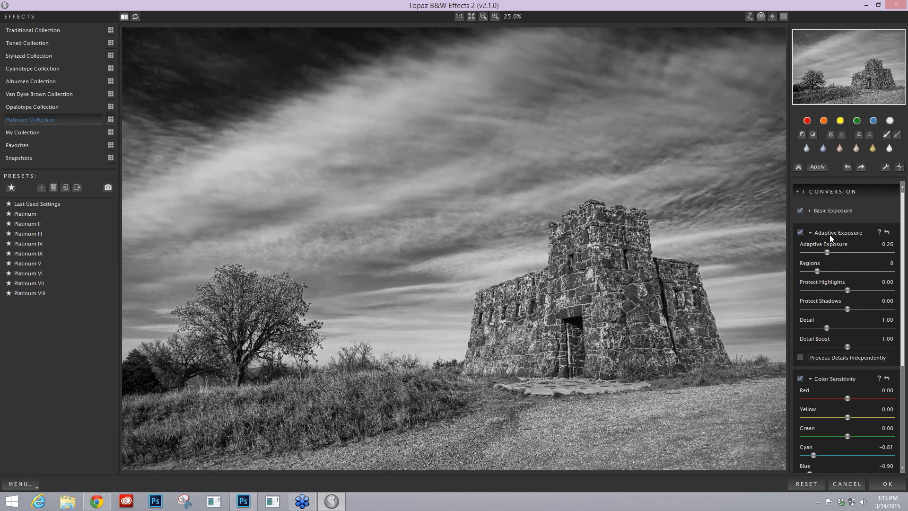
# Deepen the tonal range in Basic Exposure by setting Boost Blacks to 0.13 and Boost Whites to 0.37.
pyautogui.click(809, 211)
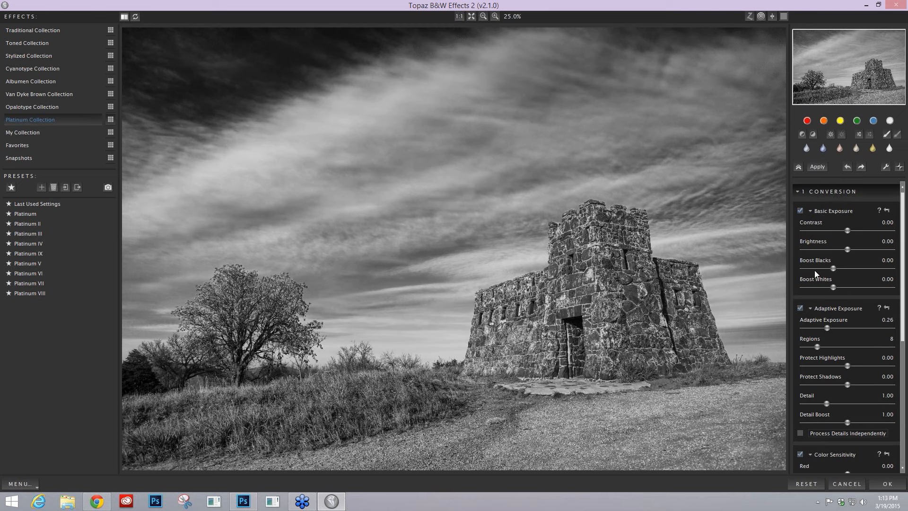
pyautogui.click(810, 308)
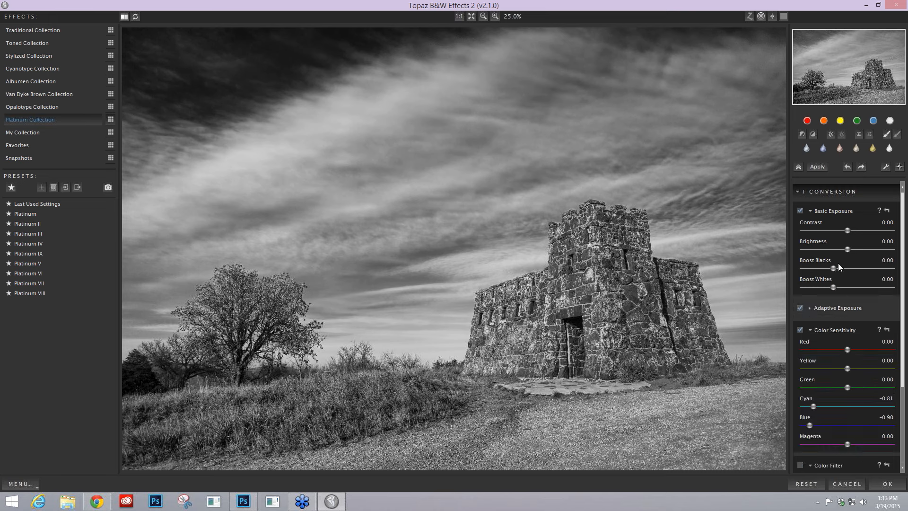
pyautogui.click(809, 330)
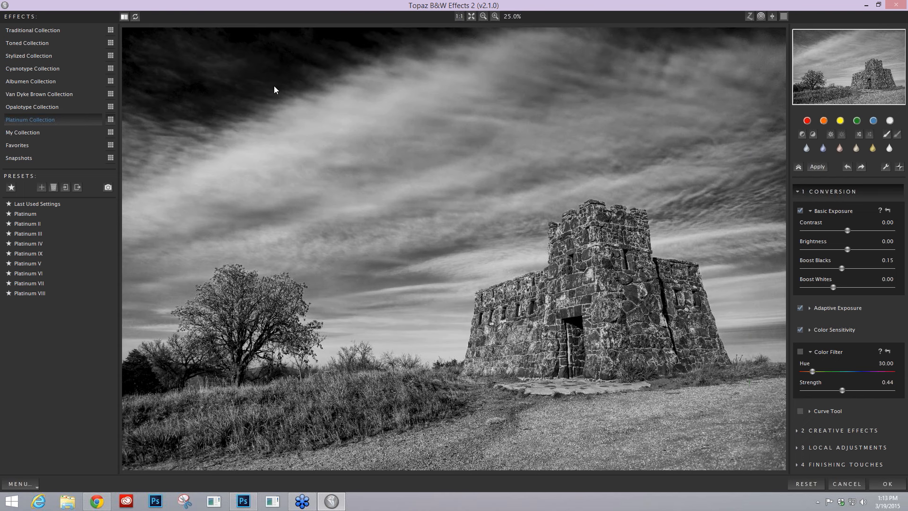
pyautogui.moveTo(842, 268); pyautogui.dragTo(846, 288)
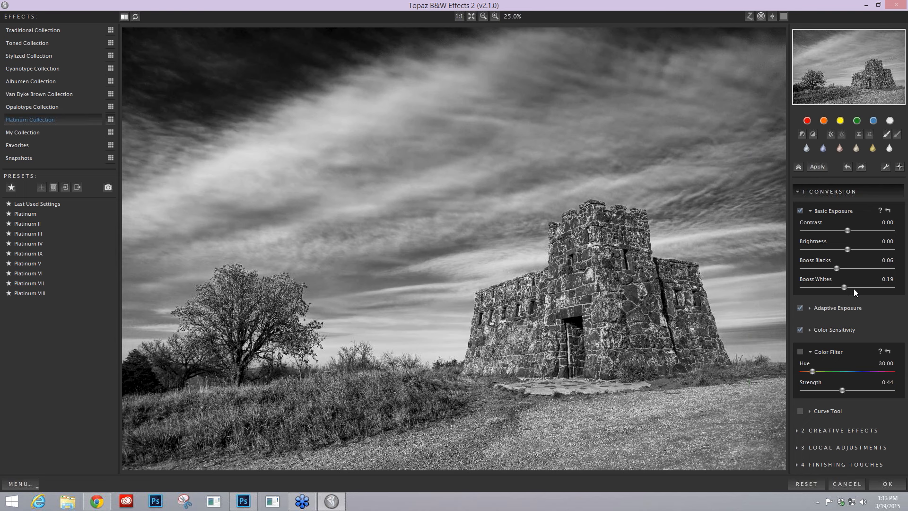
pyautogui.click(853, 288)
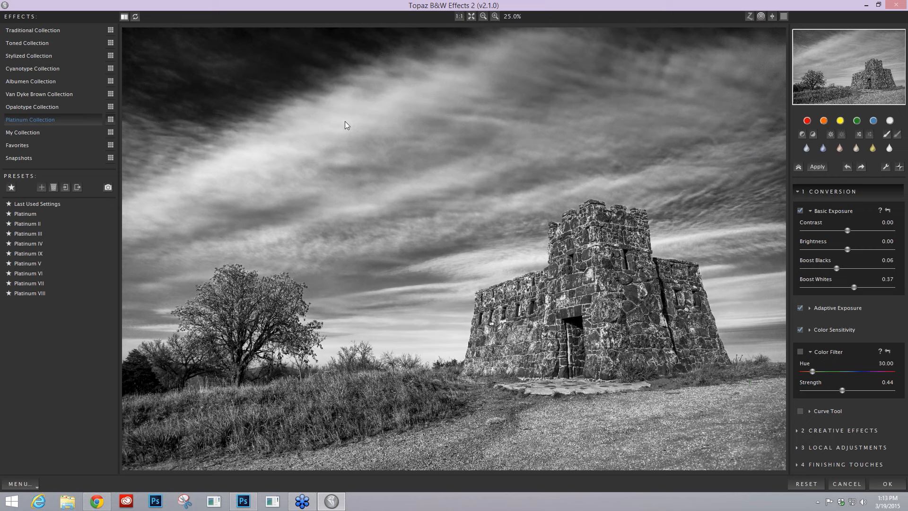
pyautogui.click(839, 268)
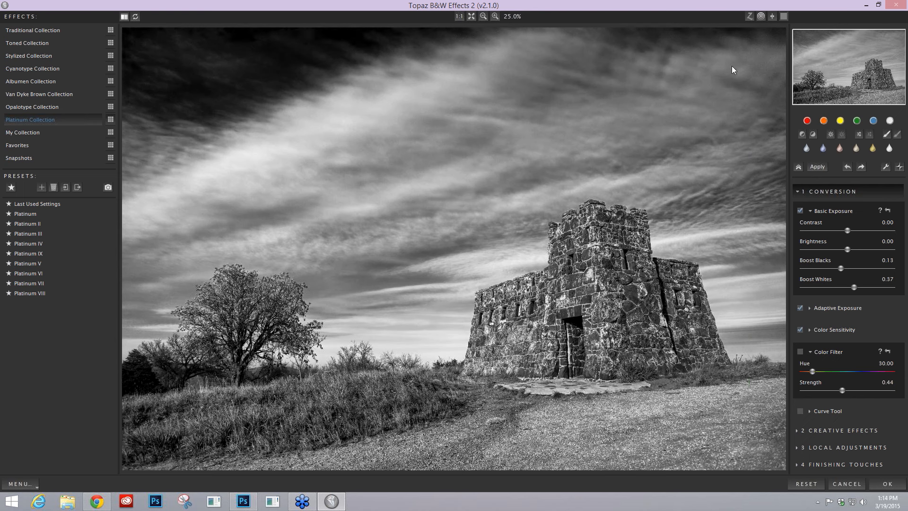
# Highlight the pure white zone in Zone Mode and use it to set Boost Whites to 0.44.
pyautogui.click(749, 17)
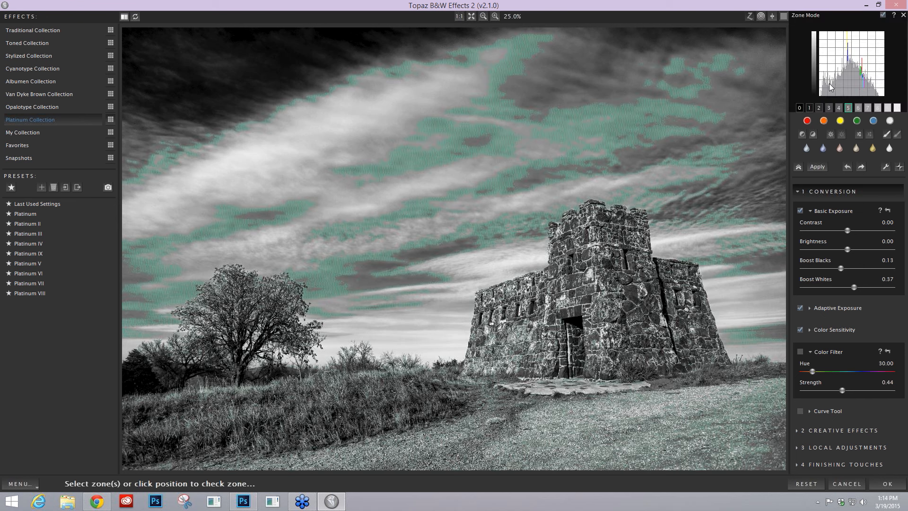
pyautogui.click(897, 110)
pyautogui.moveTo(854, 287); pyautogui.dragTo(859, 288)
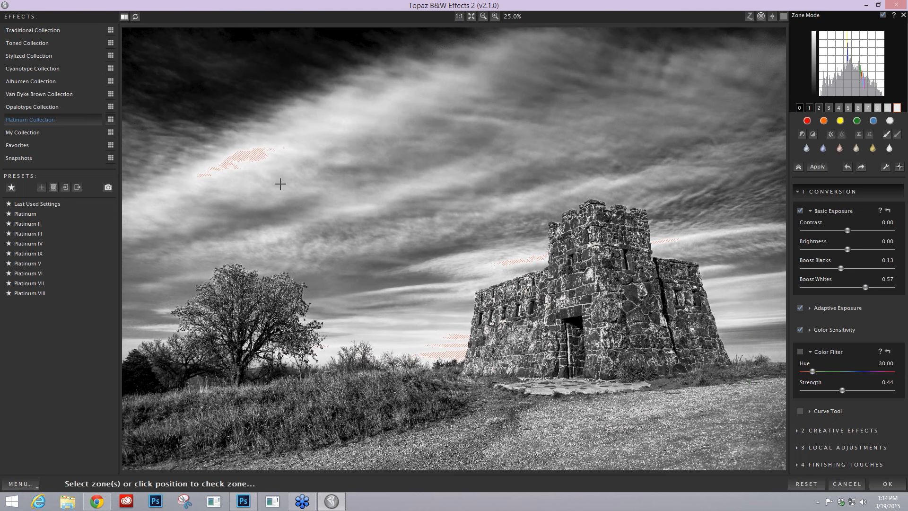
pyautogui.moveTo(865, 287); pyautogui.dragTo(872, 287)
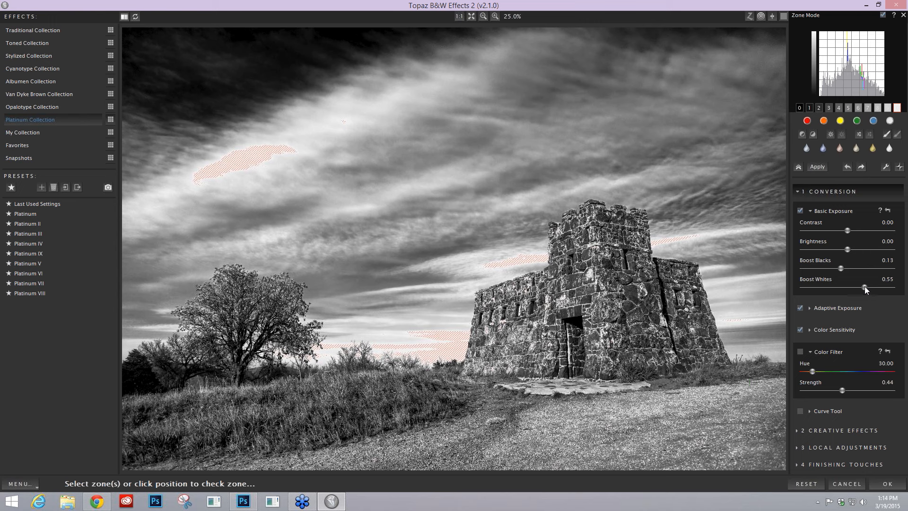
pyautogui.moveTo(865, 287); pyautogui.dragTo(858, 287)
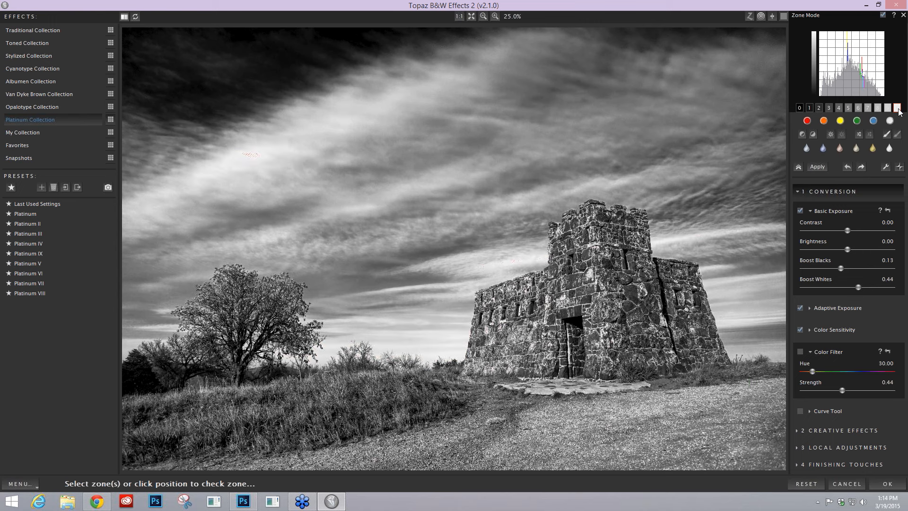